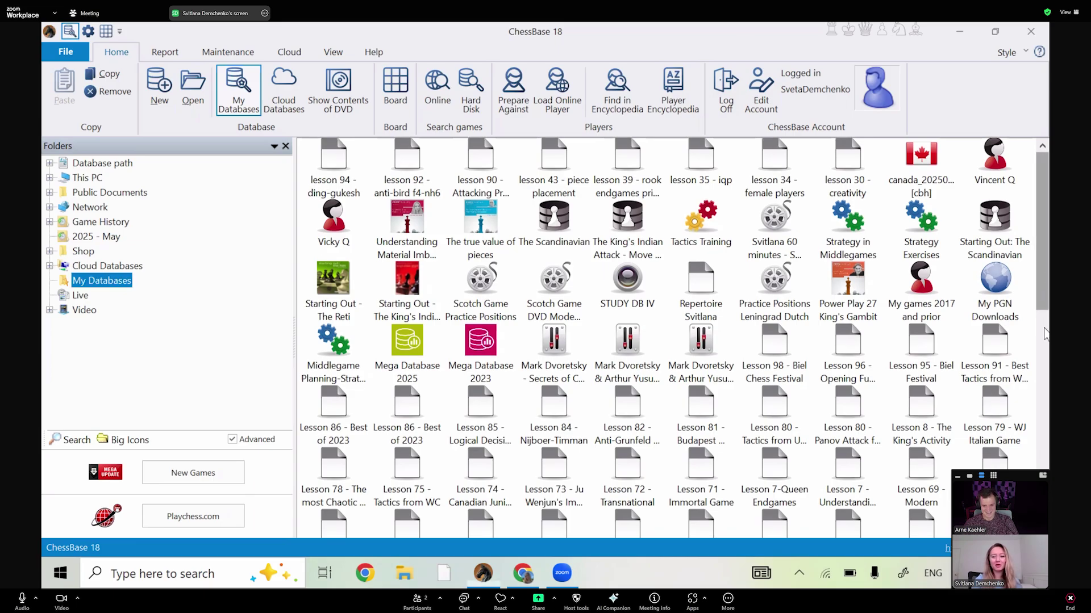
Look through the whole My Databases collection, including the lesson files and the Leningrad Dutch Theory database
{"action": "scroll", "coordinate": [875, 327], "scroll_direction": "down", "scroll_amount": 3}
{"action": "scroll", "coordinate": [1042, 344], "scroll_direction": "down", "scroll_amount": 2}
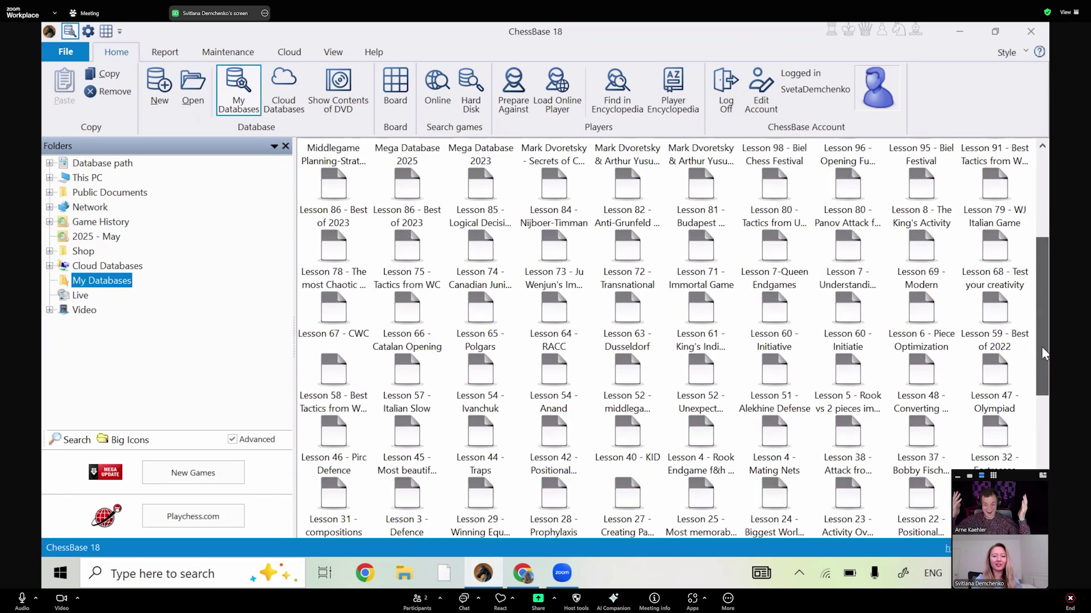
{"action": "scroll", "coordinate": [1040, 347], "scroll_direction": "up", "scroll_amount": 2}
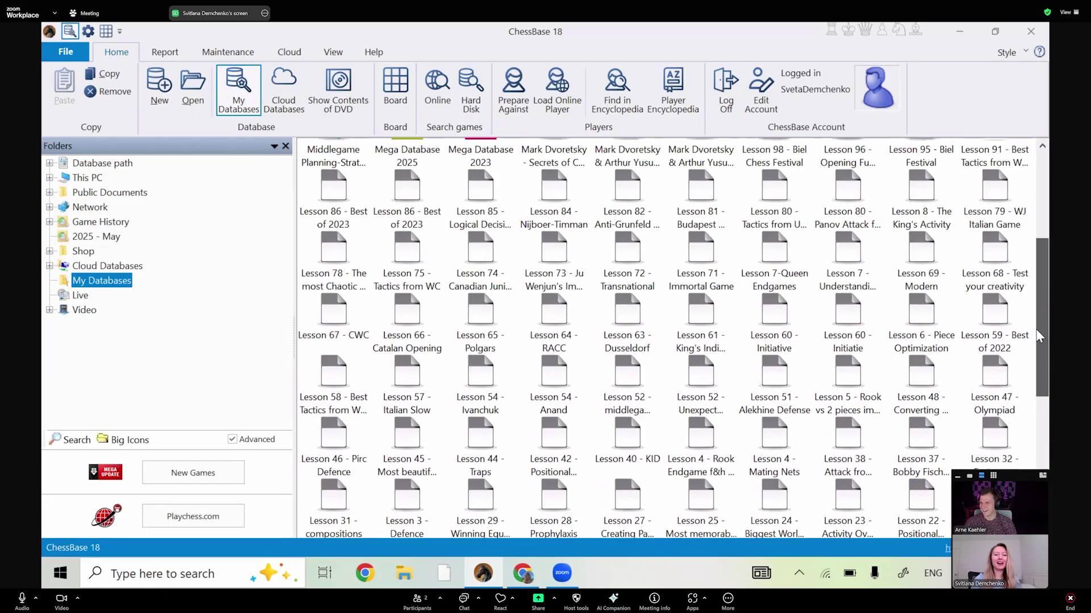
{"action": "scroll", "coordinate": [1030, 311], "scroll_direction": "up", "scroll_amount": 4}
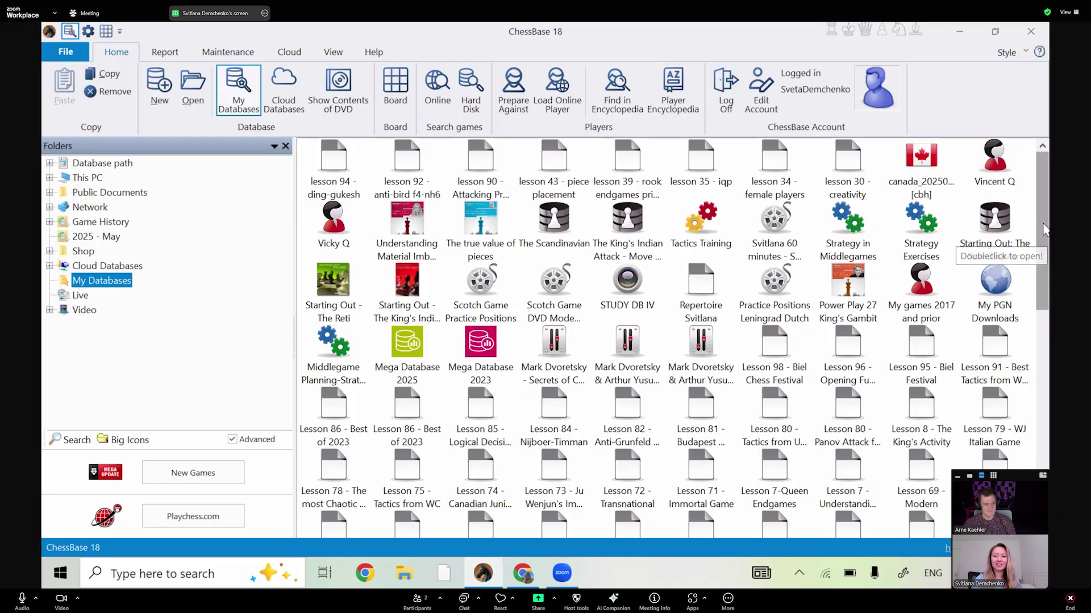
{"action": "scroll", "coordinate": [1039, 240], "scroll_direction": "down", "scroll_amount": 7}
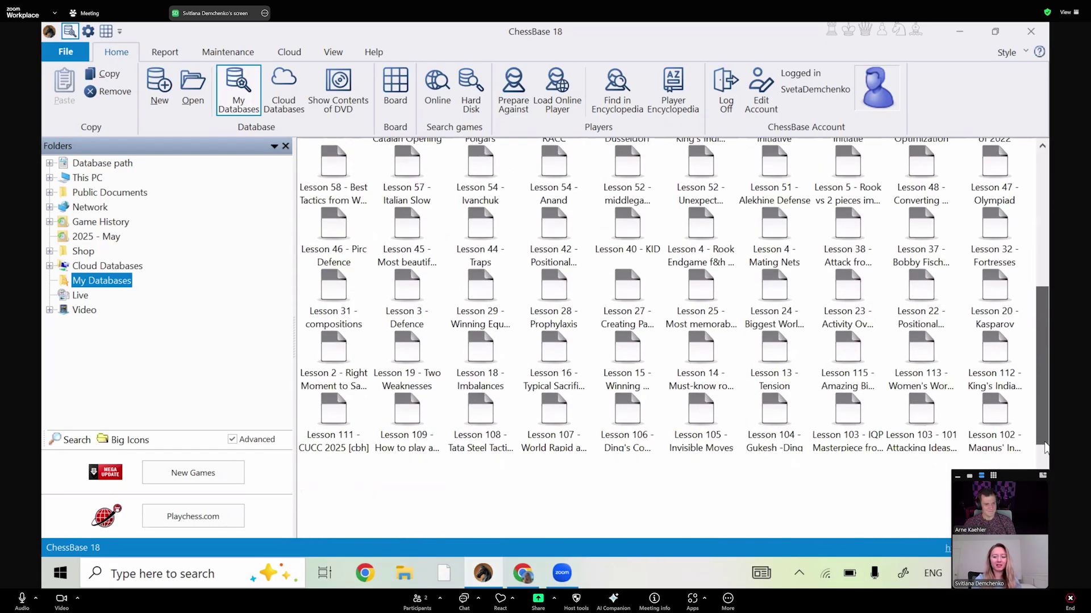
{"action": "scroll", "coordinate": [1034, 338], "scroll_direction": "up", "scroll_amount": 6}
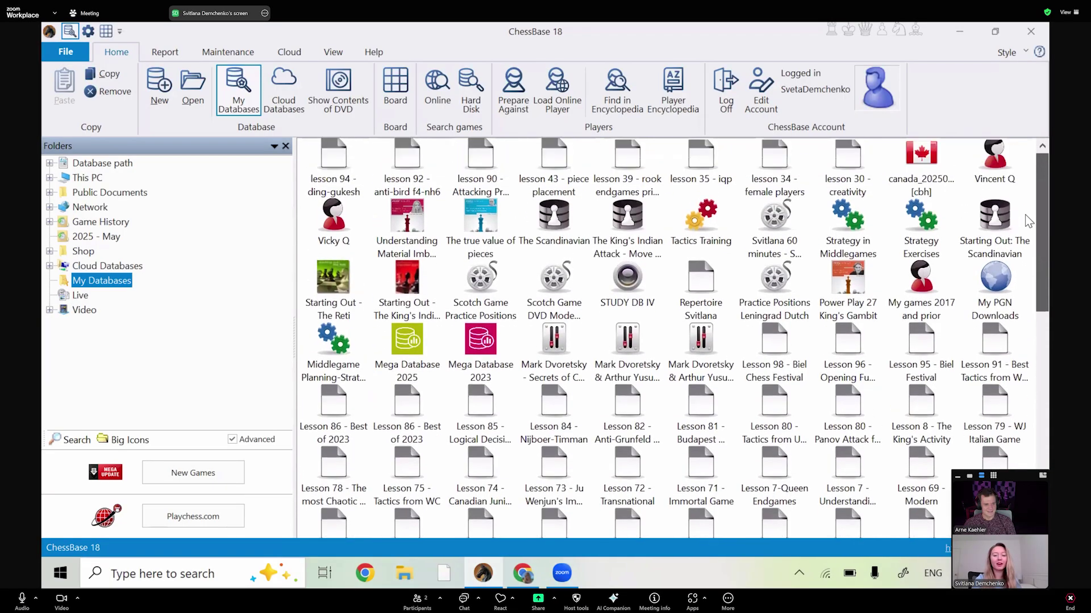
{"action": "scroll", "coordinate": [1028, 216], "scroll_direction": "up", "scroll_amount": 1}
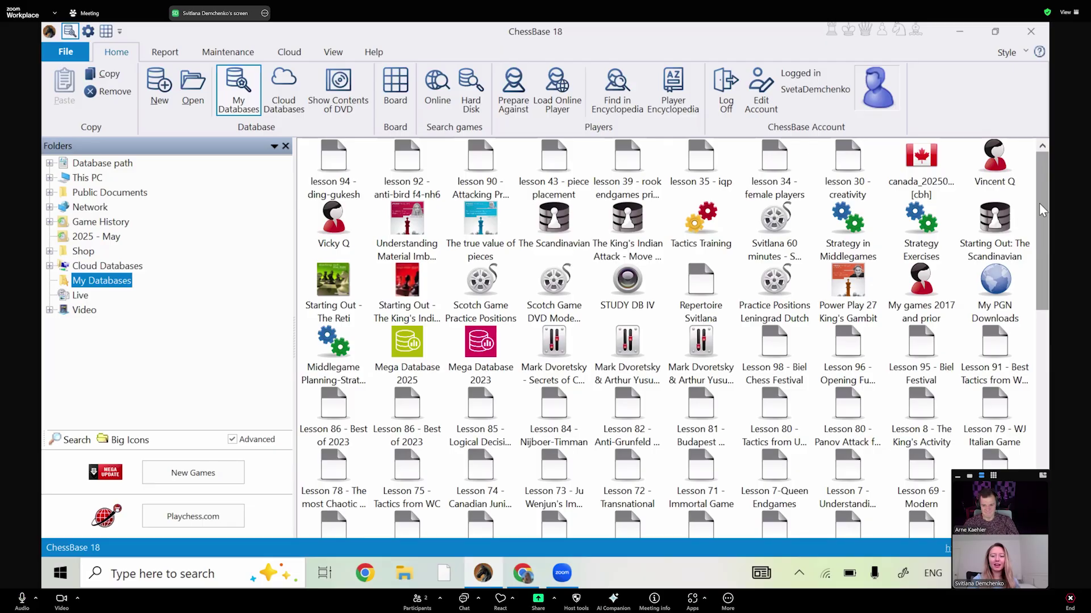
{"action": "left_click_drag", "start_coordinate": [1038, 209], "coordinate": [1038, 261]}
{"action": "scroll", "coordinate": [1019, 295], "scroll_direction": "down", "scroll_amount": 5}
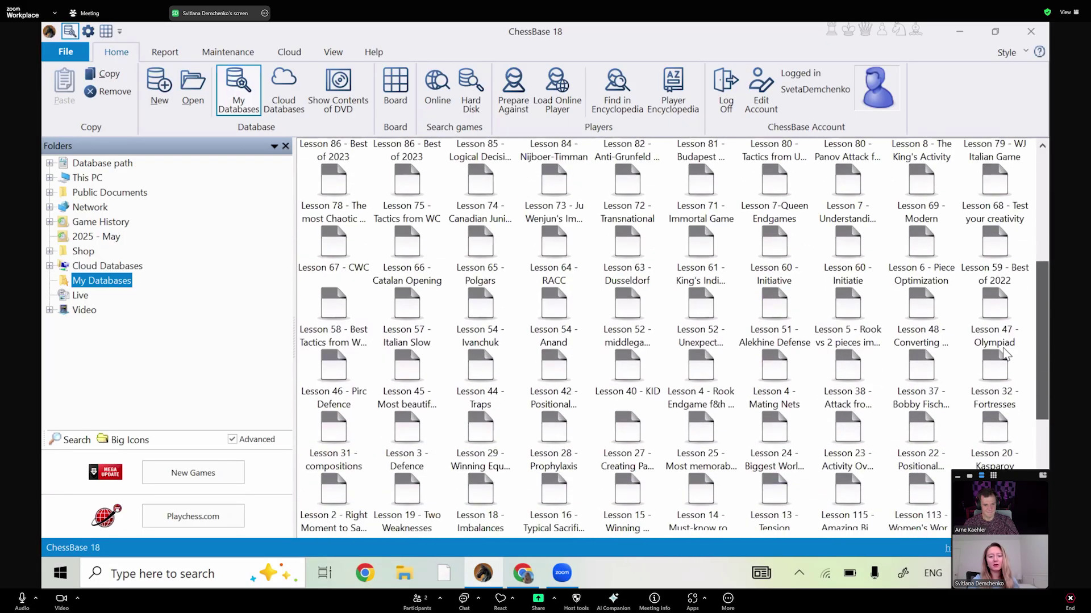
{"action": "scroll", "coordinate": [1011, 407], "scroll_direction": "down", "scroll_amount": 3}
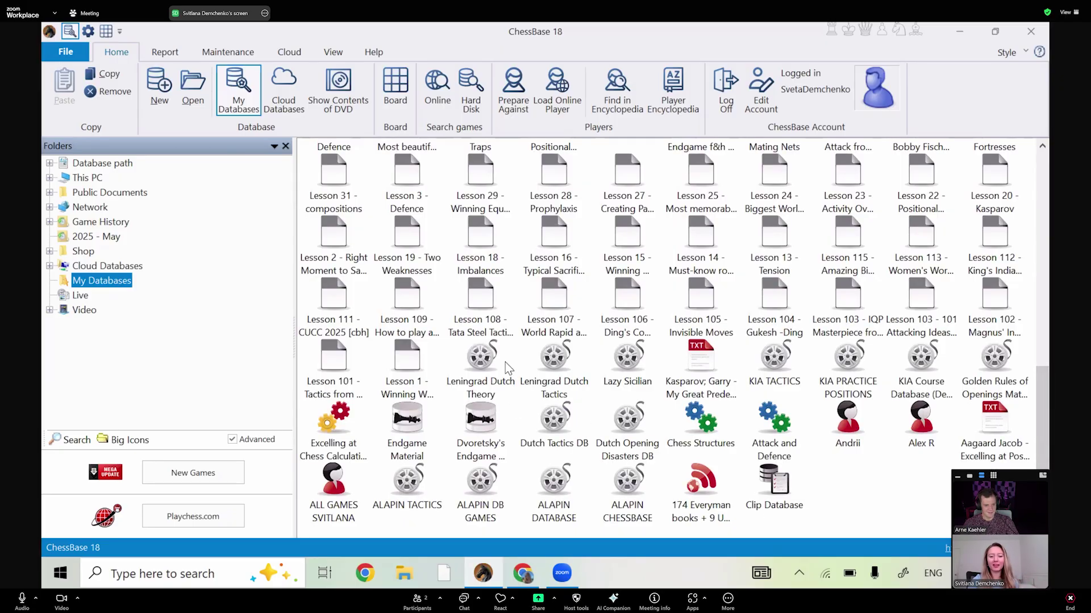
{"action": "left_click", "coordinate": [482, 388]}
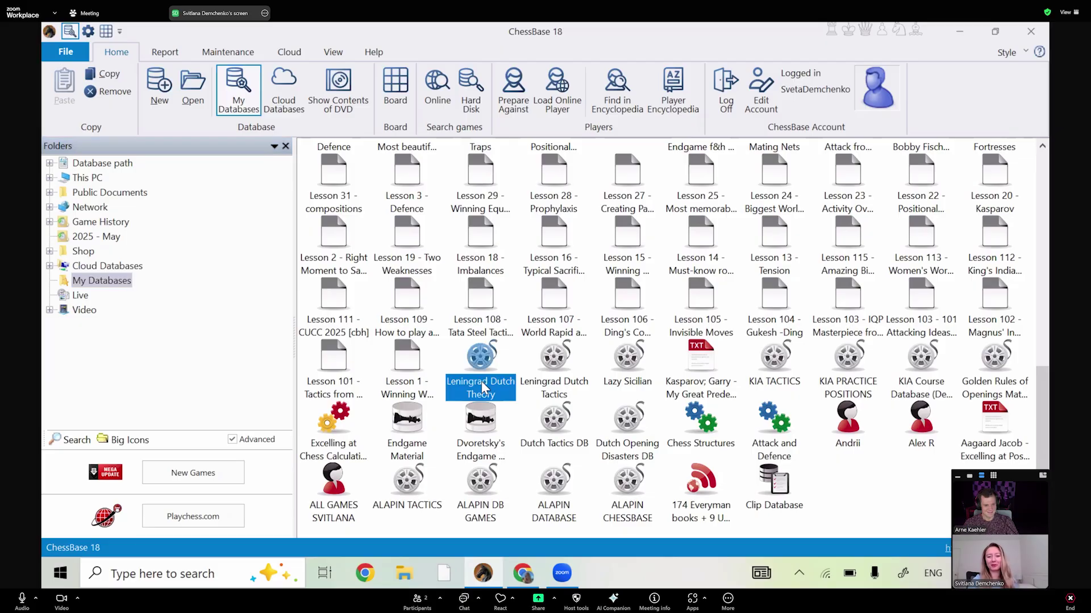
{"action": "left_click", "coordinate": [836, 469]}
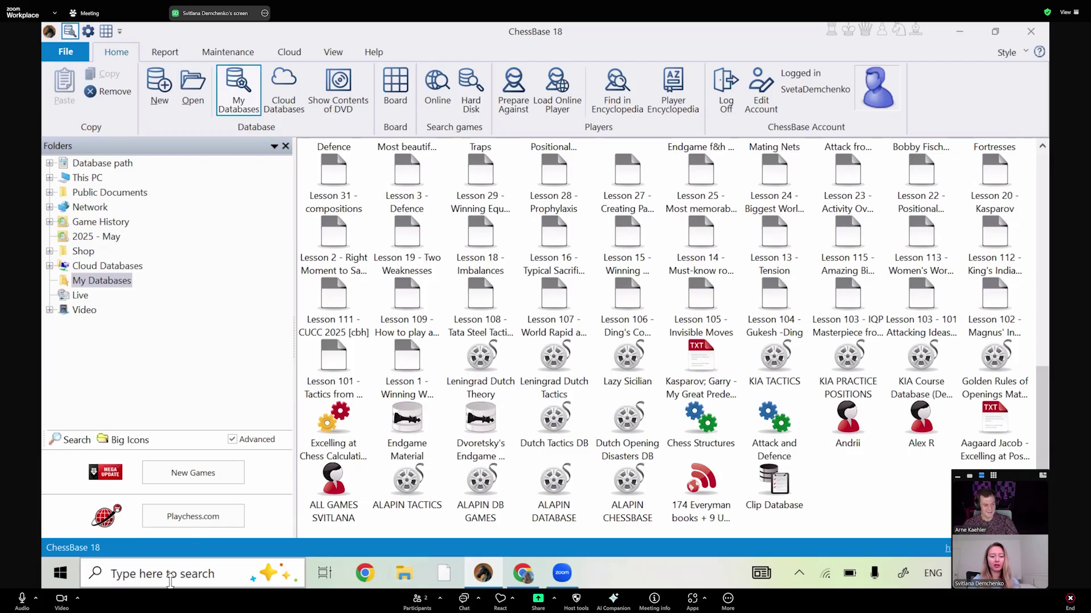
Find the OPENINGS WHITE folder on the computer, view its opening subfolders and put the folder window away
{"action": "left_click", "coordinate": [218, 579]}
{"action": "type", "text": "openings white"}
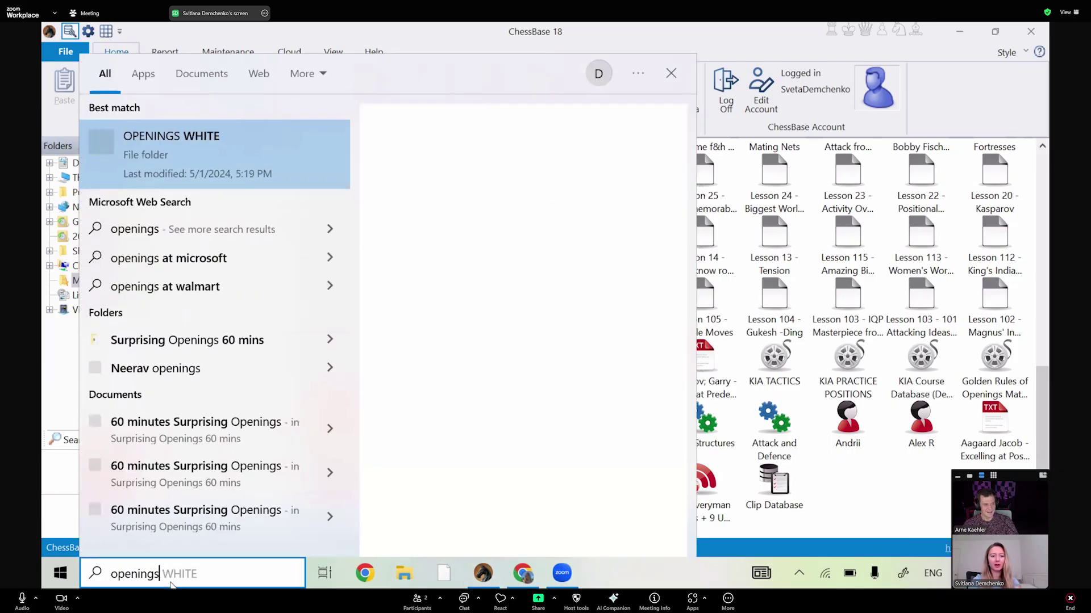
{"action": "left_click", "coordinate": [226, 135]}
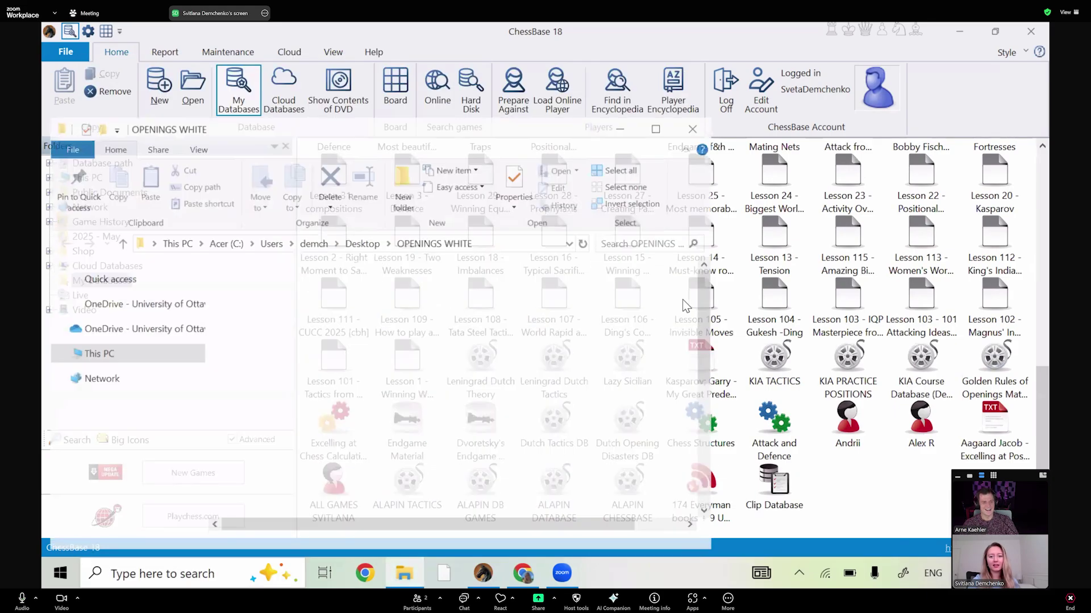
{"action": "mouse_move", "coordinate": [704, 330]}
{"action": "left_mouse_down"}
{"action": "mouse_move", "coordinate": [703, 438]}
{"action": "mouse_move", "coordinate": [706, 294]}
{"action": "mouse_move", "coordinate": [721, 459]}
{"action": "mouse_move", "coordinate": [695, 384]}
{"action": "mouse_move", "coordinate": [700, 313]}
{"action": "left_mouse_up"}
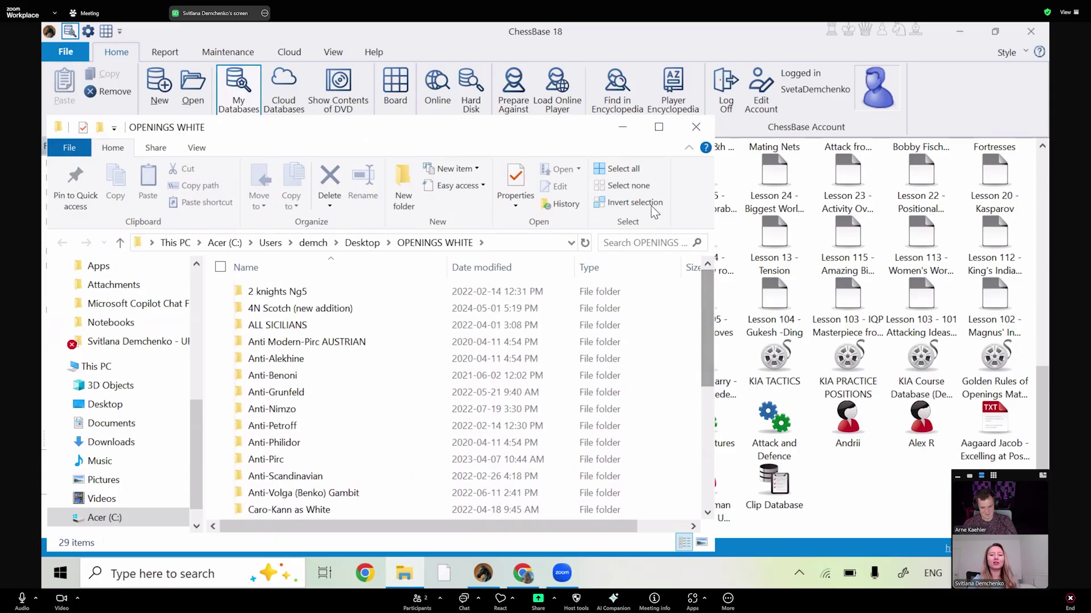
{"action": "left_click", "coordinate": [611, 130]}
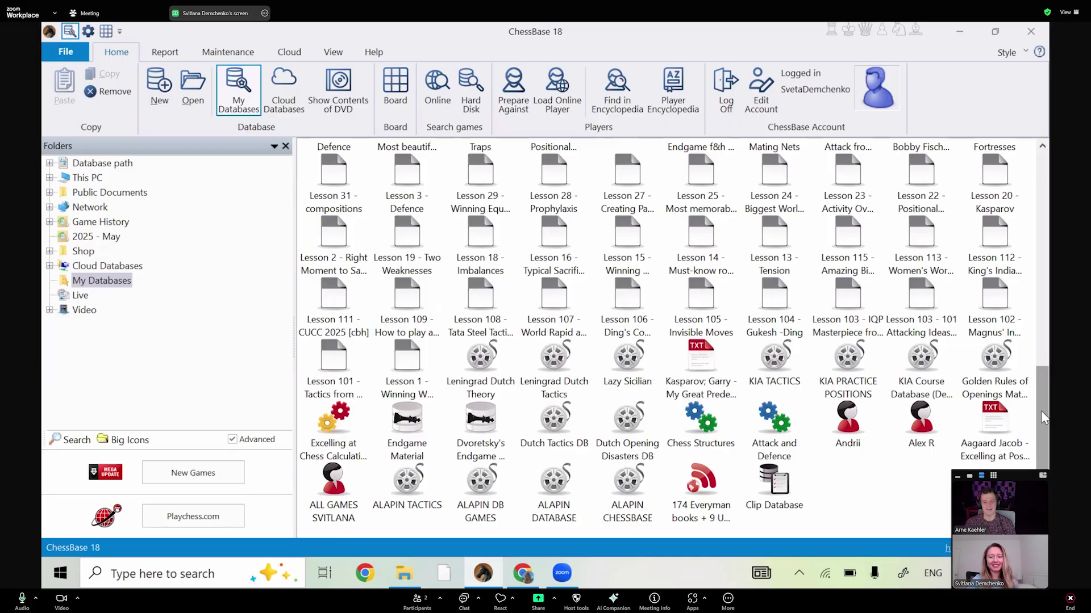
View the purchased items under Your Products in the Shop folder, then return to My Databases
{"action": "left_click_drag", "start_coordinate": [1043, 417], "coordinate": [1039, 193]}
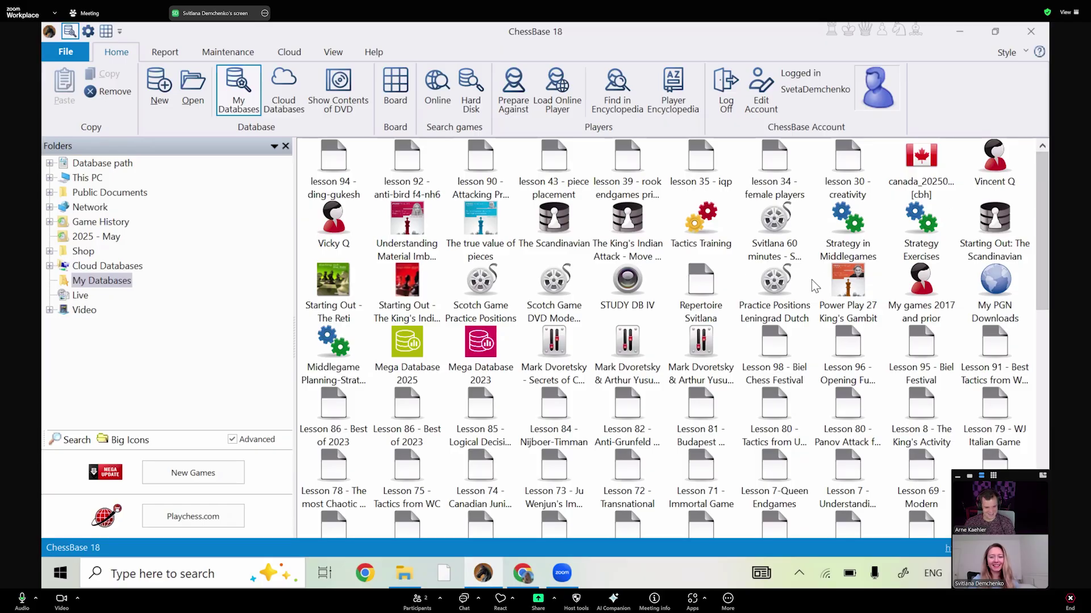
{"action": "left_click", "coordinate": [49, 251]}
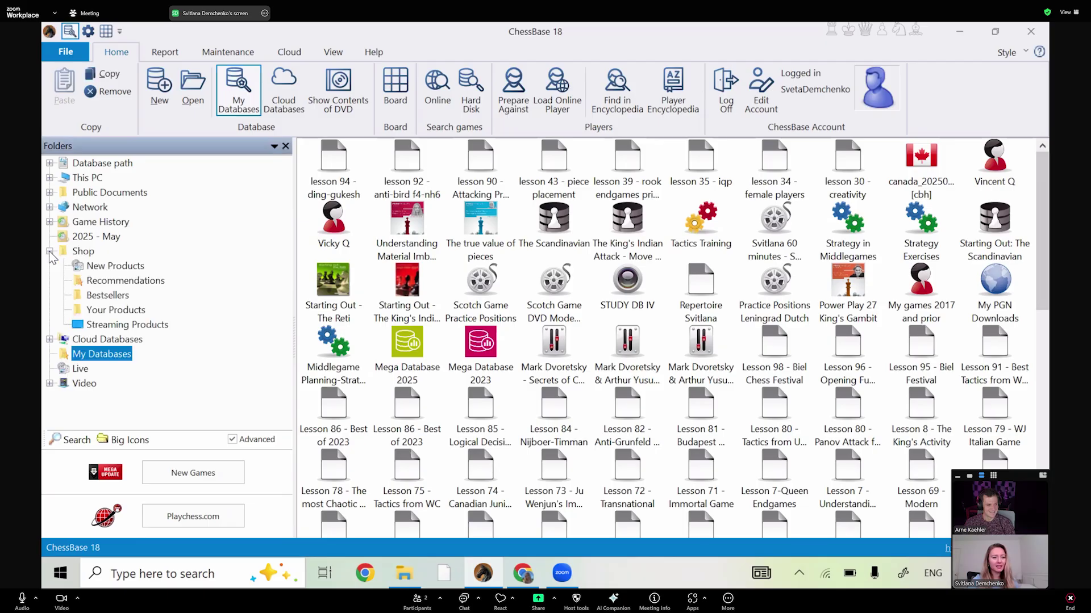
{"action": "left_click", "coordinate": [105, 314]}
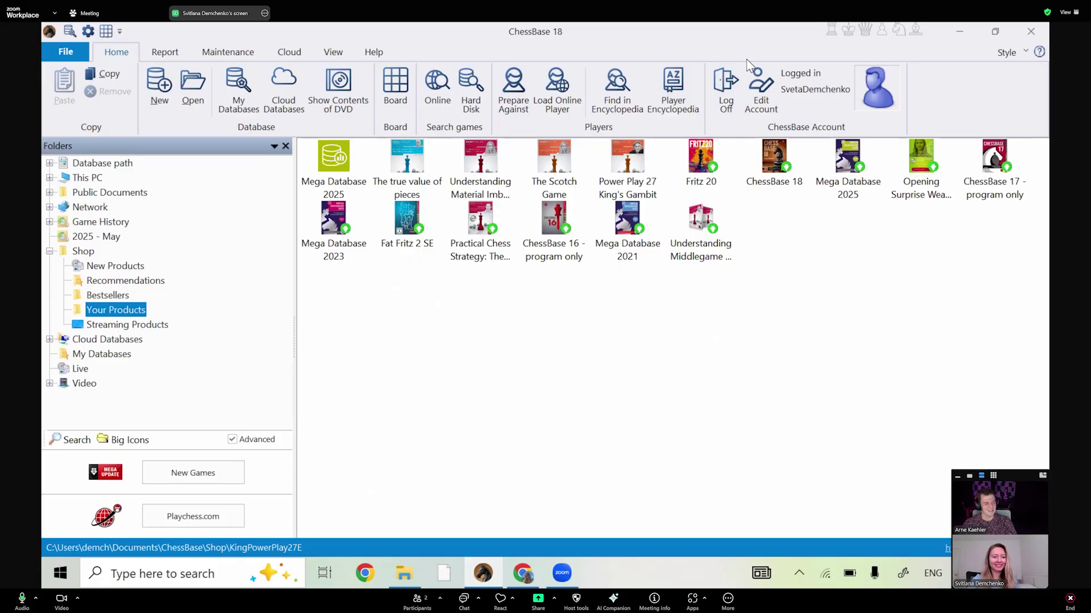
{"action": "left_click", "coordinate": [243, 90]}
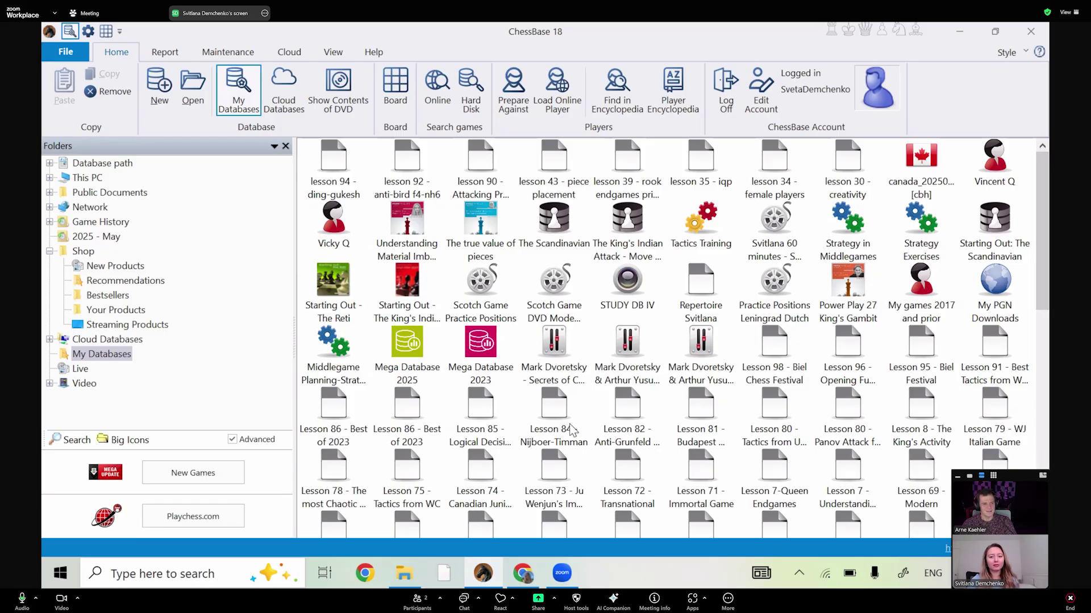
Open the game 1.f4 Nh6! from the lesson 92 - anti-bird f4-nh6 database and read through its annotated notation
{"action": "left_click", "coordinate": [406, 166]}
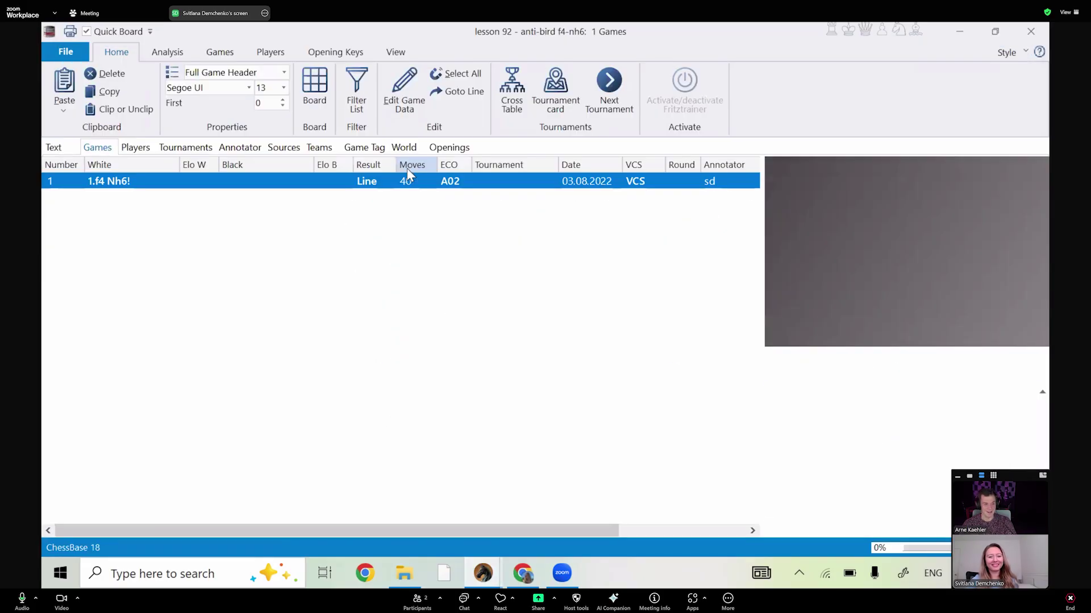
{"action": "double_click", "coordinate": [373, 181]}
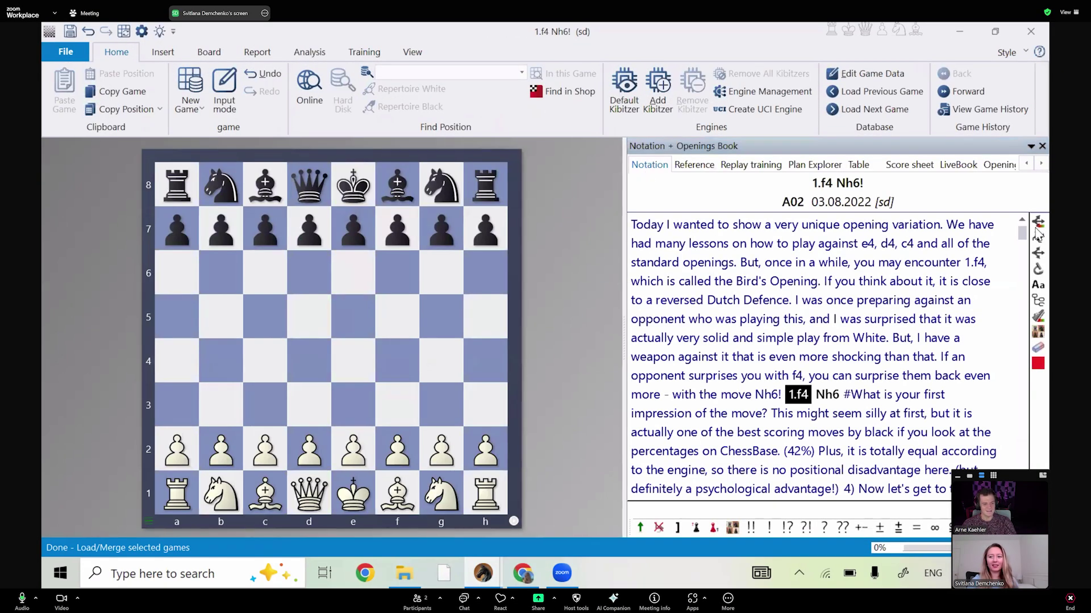
{"action": "scroll", "coordinate": [1014, 271], "scroll_direction": "down", "scroll_amount": 6}
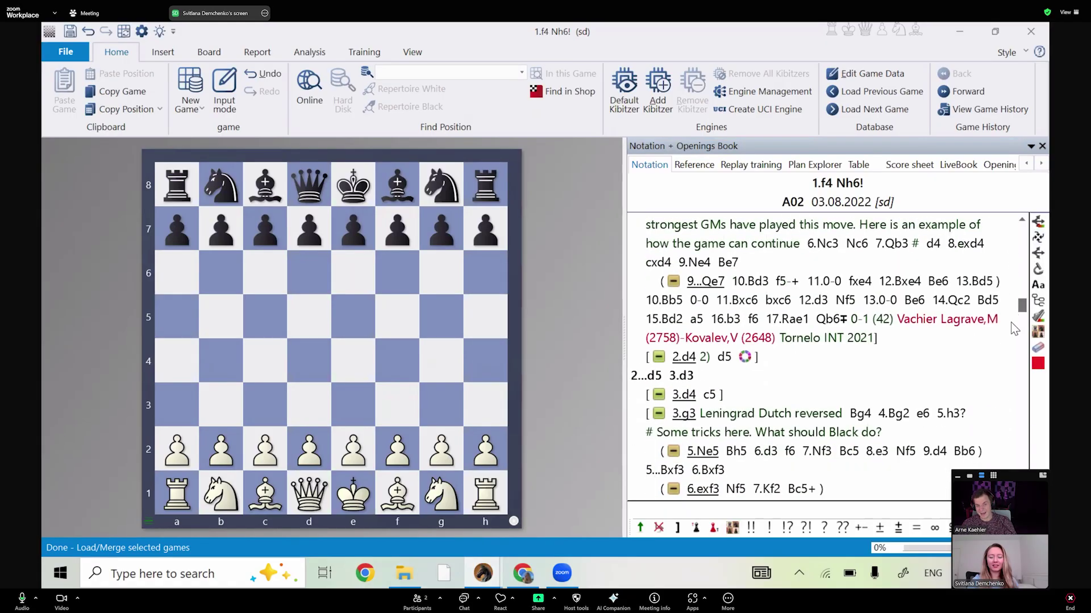
{"action": "scroll", "coordinate": [1011, 327], "scroll_direction": "down", "scroll_amount": 15}
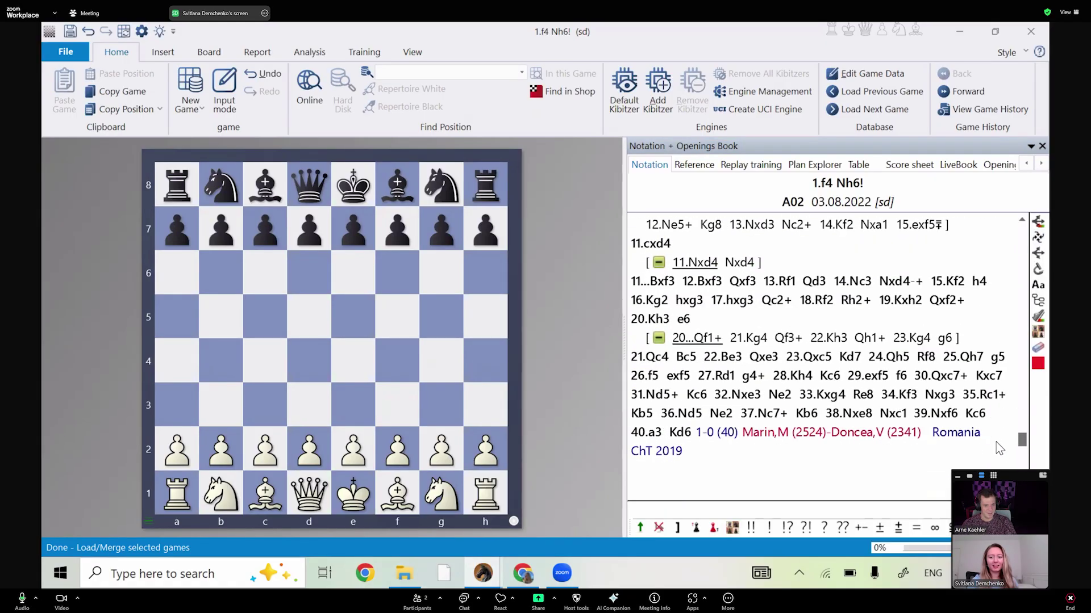
{"action": "scroll", "coordinate": [995, 426], "scroll_direction": "up", "scroll_amount": 4}
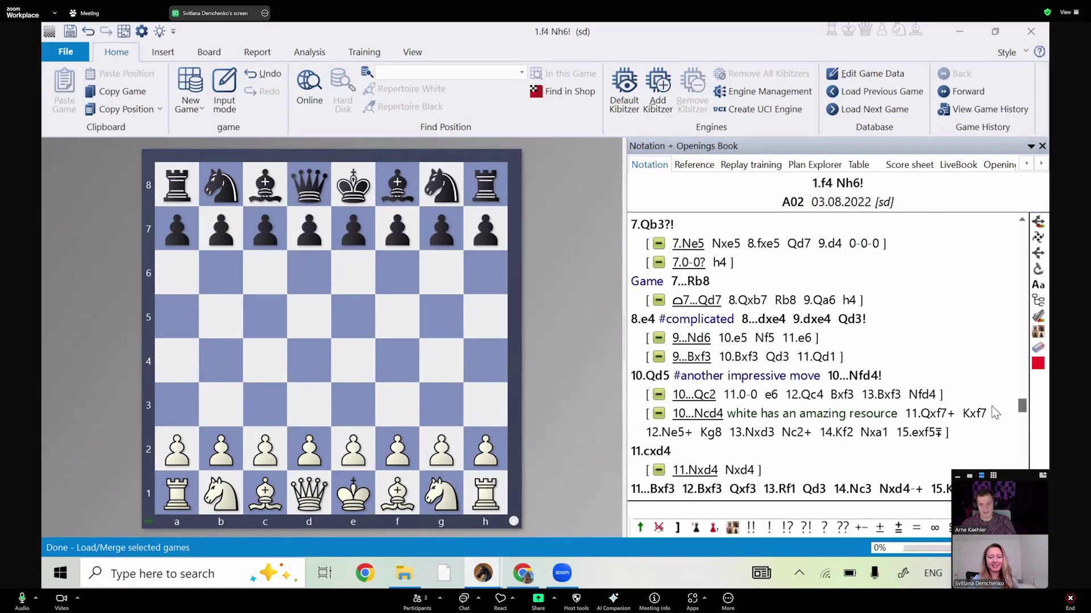
{"action": "scroll", "coordinate": [987, 397], "scroll_direction": "up", "scroll_amount": 4}
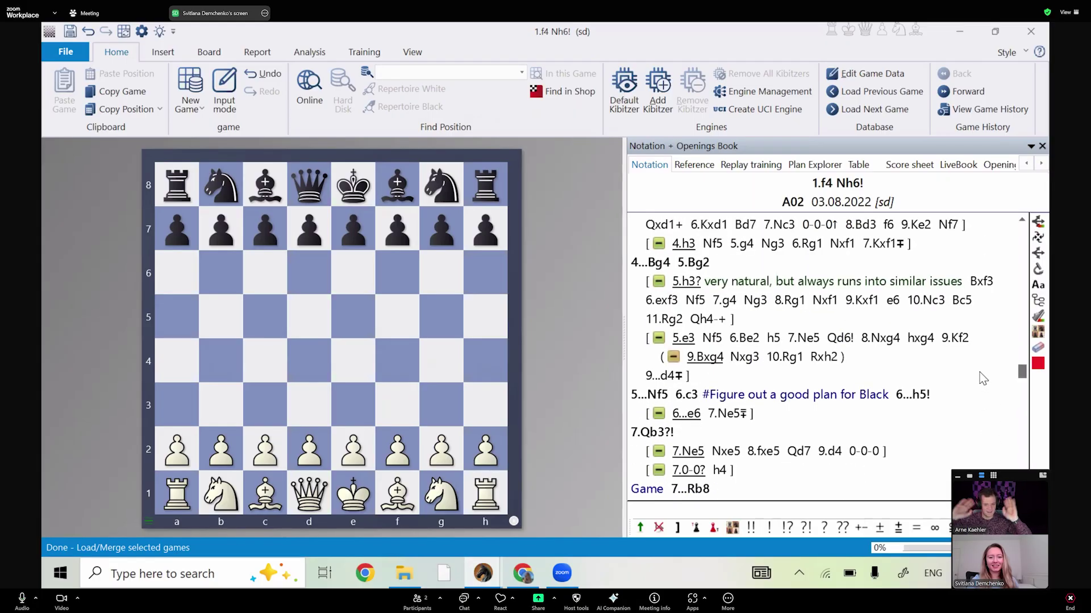
{"action": "scroll", "coordinate": [973, 387], "scroll_direction": "down", "scroll_amount": 7}
{"action": "scroll", "coordinate": [964, 405], "scroll_direction": "up", "scroll_amount": 3}
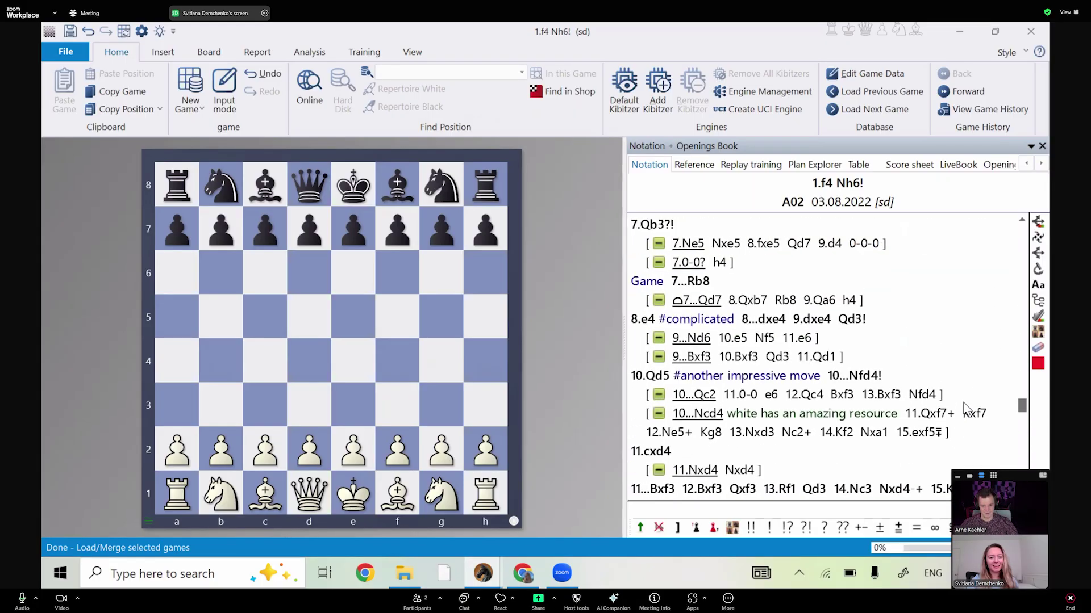
{"action": "scroll", "coordinate": [964, 404], "scroll_direction": "up", "scroll_amount": 1}
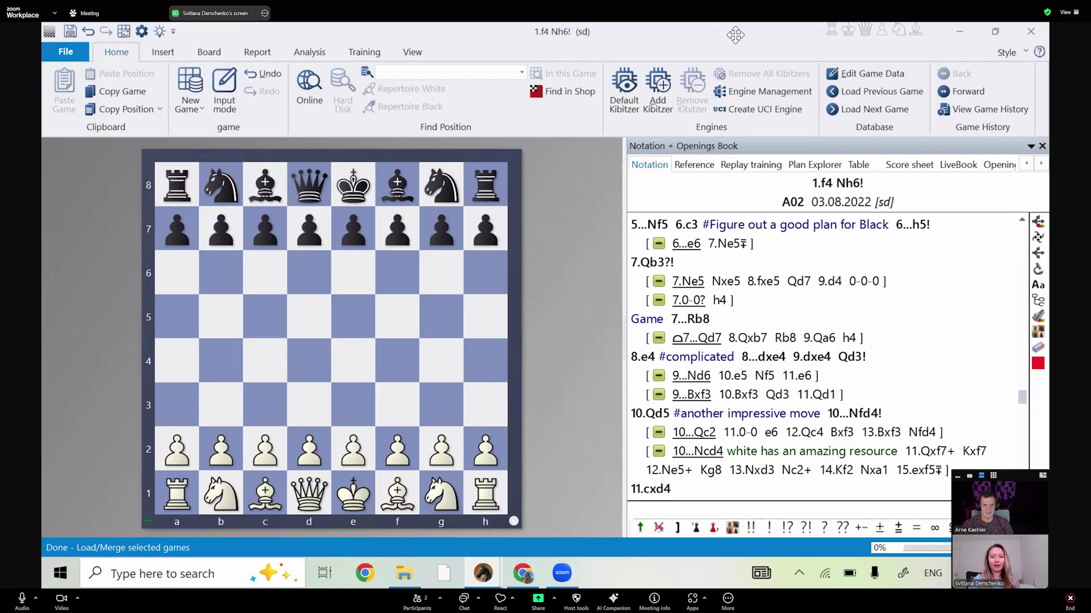
Close the 1.f4 Nh6! game and its lesson 92 database to return to the database collection
{"action": "left_click_drag", "start_coordinate": [735, 35], "coordinate": [858, 125]}
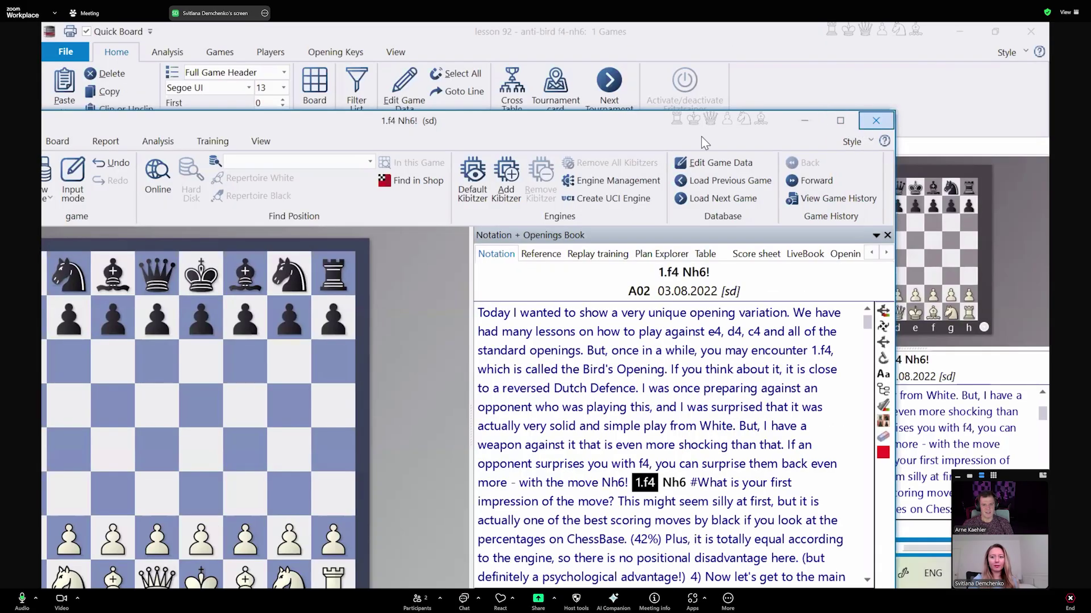
{"action": "key", "text": "Escape"}
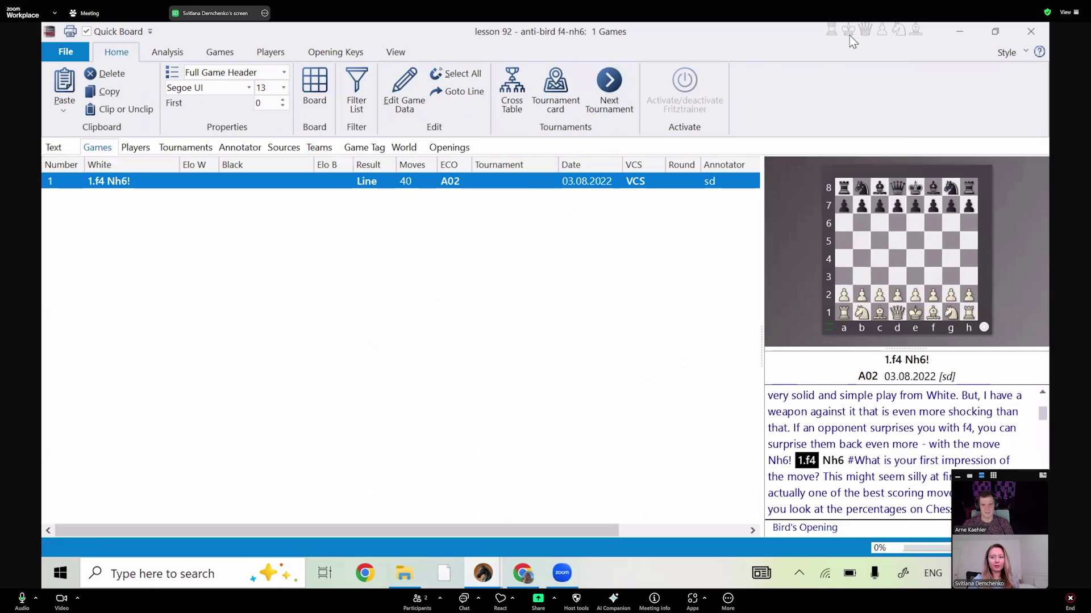
{"action": "left_click", "coordinate": [1030, 31]}
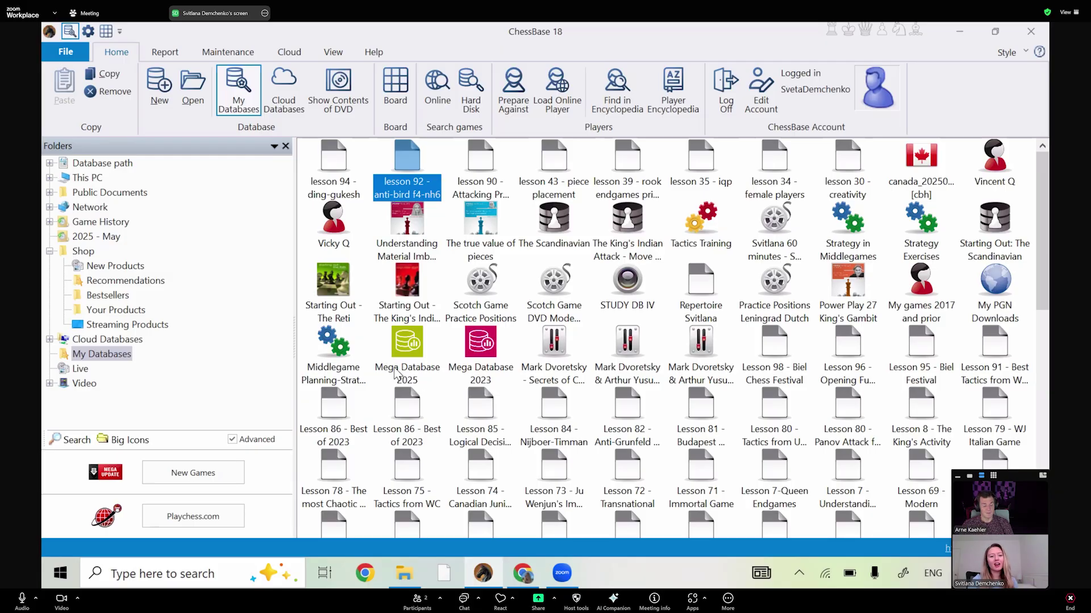
Open the advanced search for Mega Database 2025 and choose the Isolated D Pawn structure among the strategy themes
{"action": "left_click", "coordinate": [395, 373]}
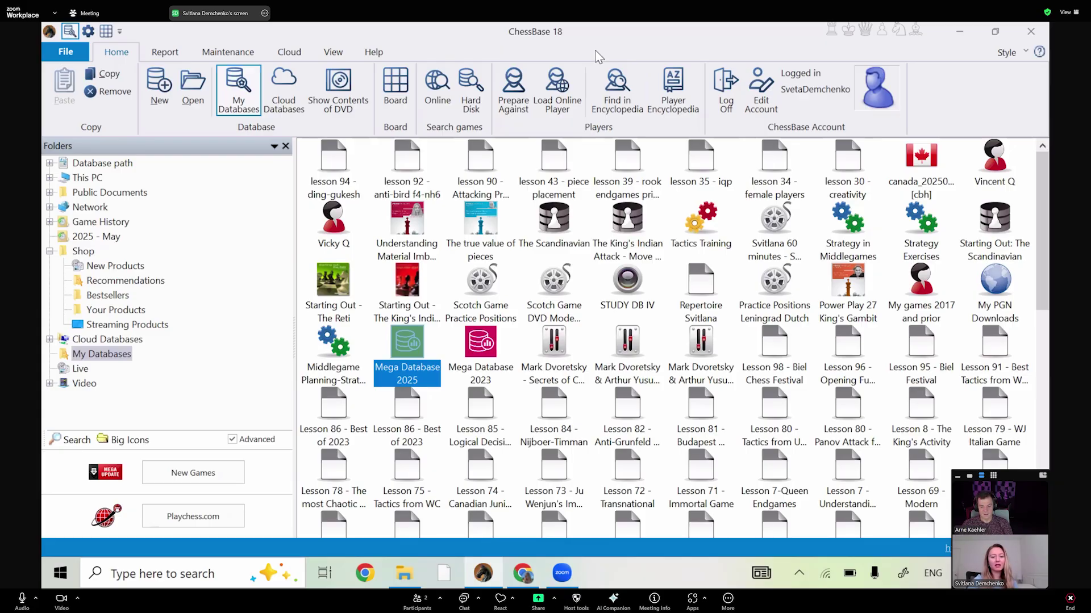
{"action": "right_click", "coordinate": [415, 352]}
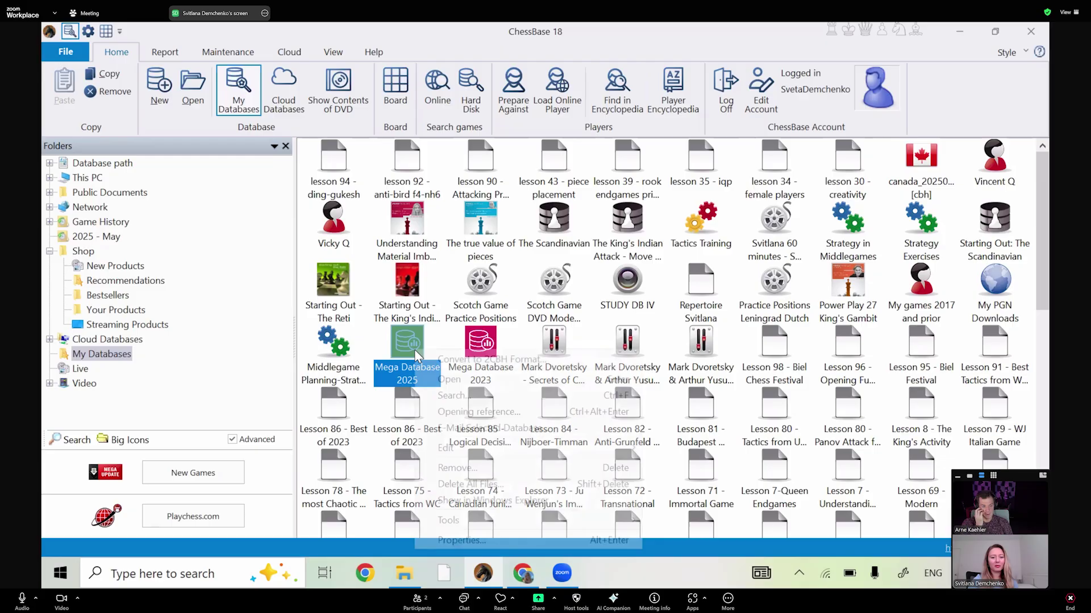
{"action": "left_click", "coordinate": [455, 397]}
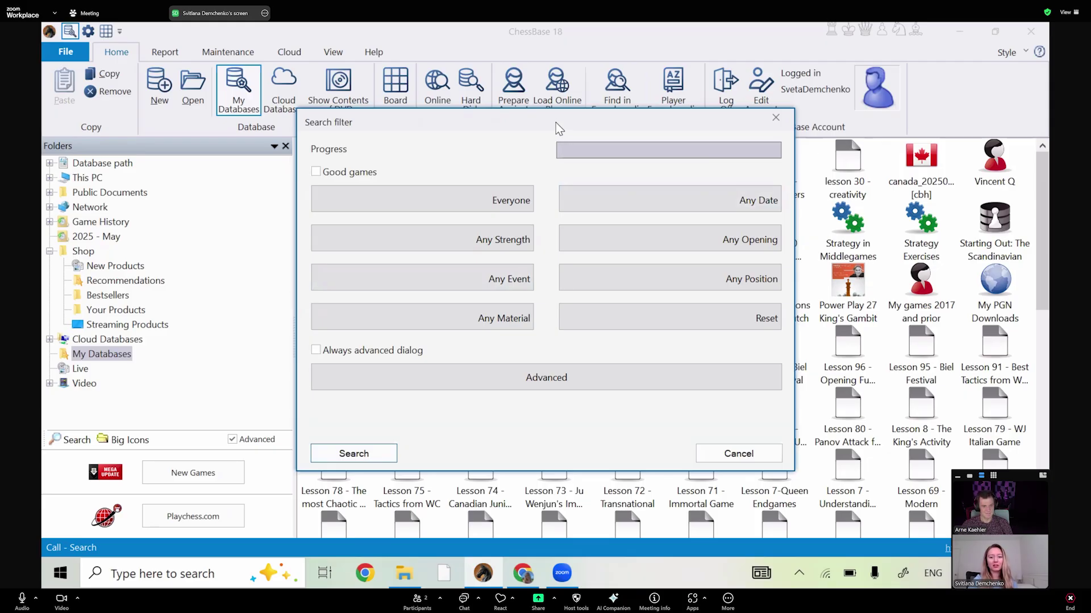
{"action": "left_click_drag", "start_coordinate": [556, 122], "coordinate": [566, 121]}
{"action": "left_click", "coordinate": [549, 375]}
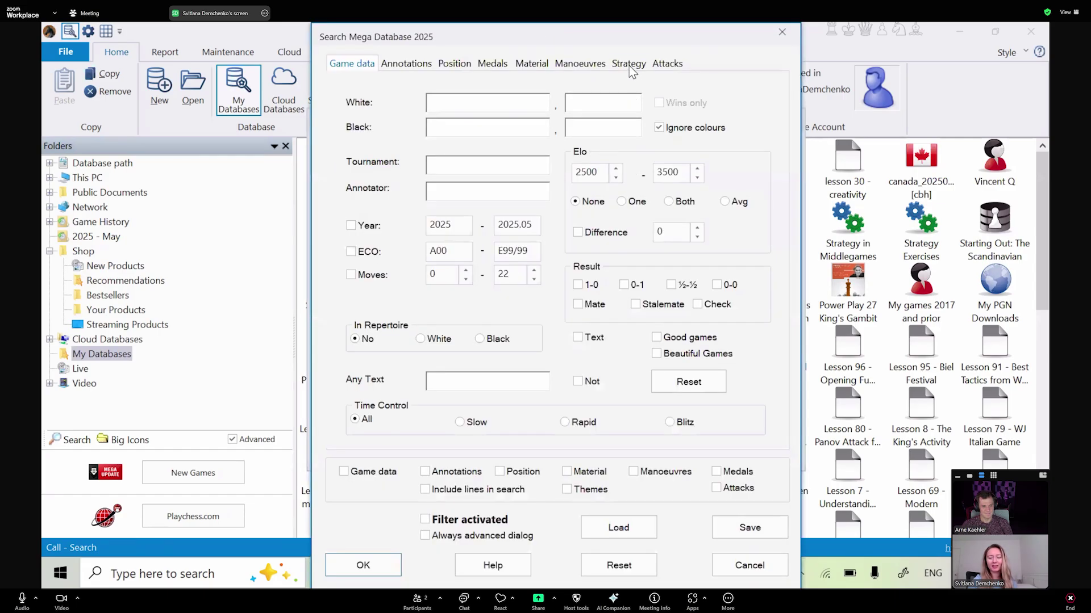
{"action": "left_click", "coordinate": [626, 64]}
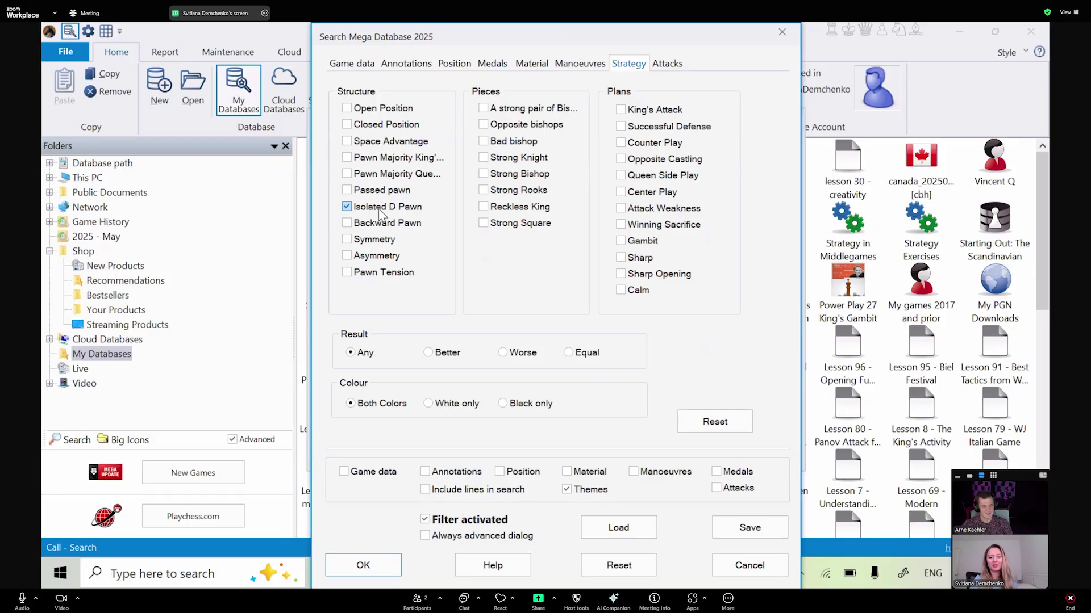
Clear the Isolated D Pawn theme and close the advanced search and the search filter without searching
{"action": "left_click", "coordinate": [380, 213]}
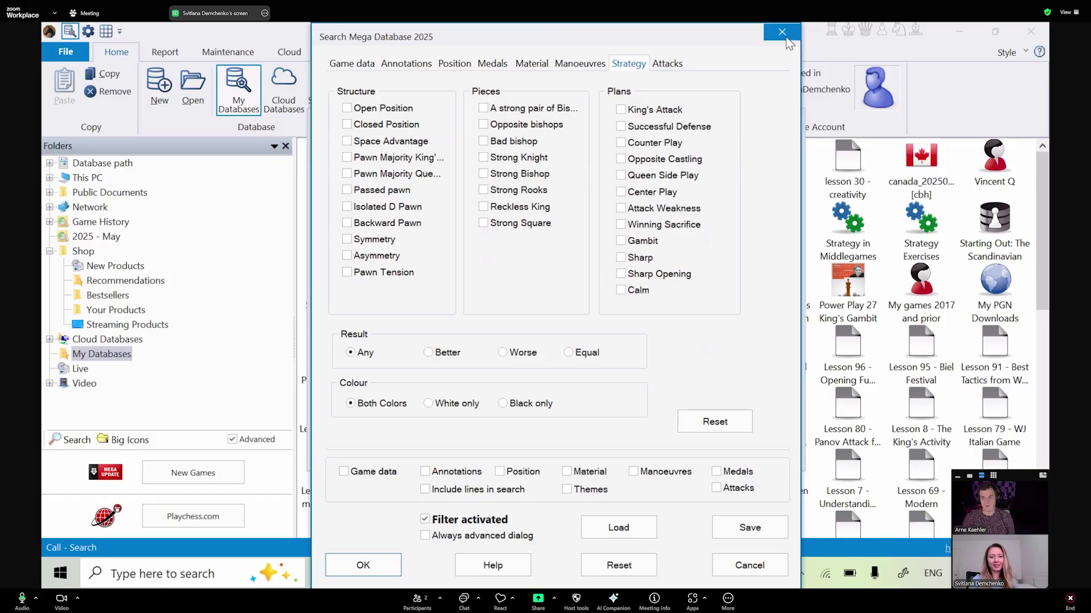
{"action": "left_click", "coordinate": [782, 32]}
{"action": "left_click", "coordinate": [776, 119]}
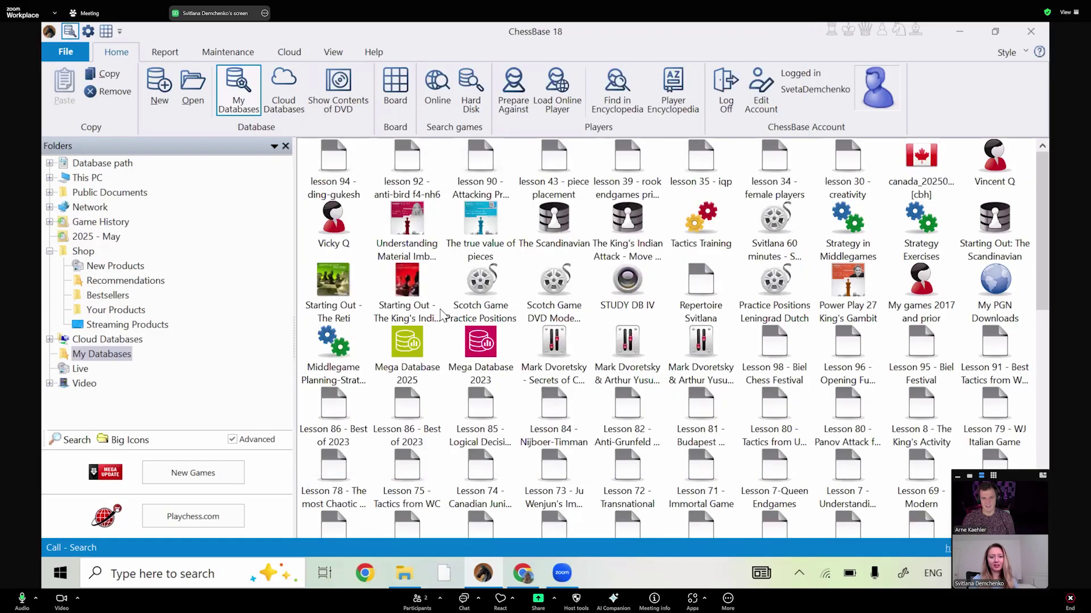
Select Mega Database 2025 and look further down the collection past the lesson files
{"action": "left_click", "coordinate": [406, 356]}
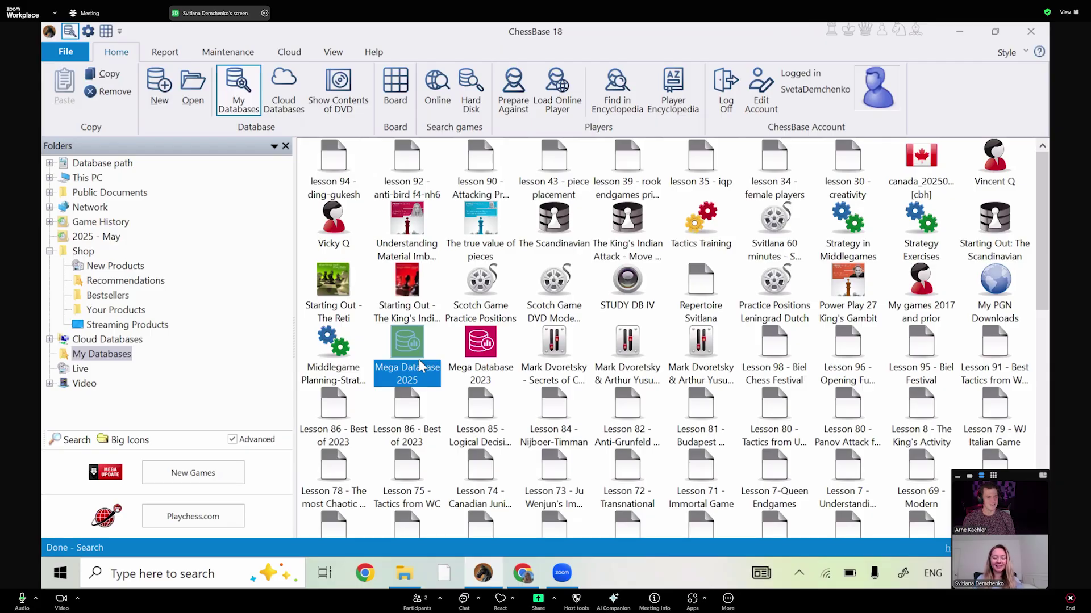
{"action": "scroll", "coordinate": [1034, 366], "scroll_direction": "down", "scroll_amount": 5}
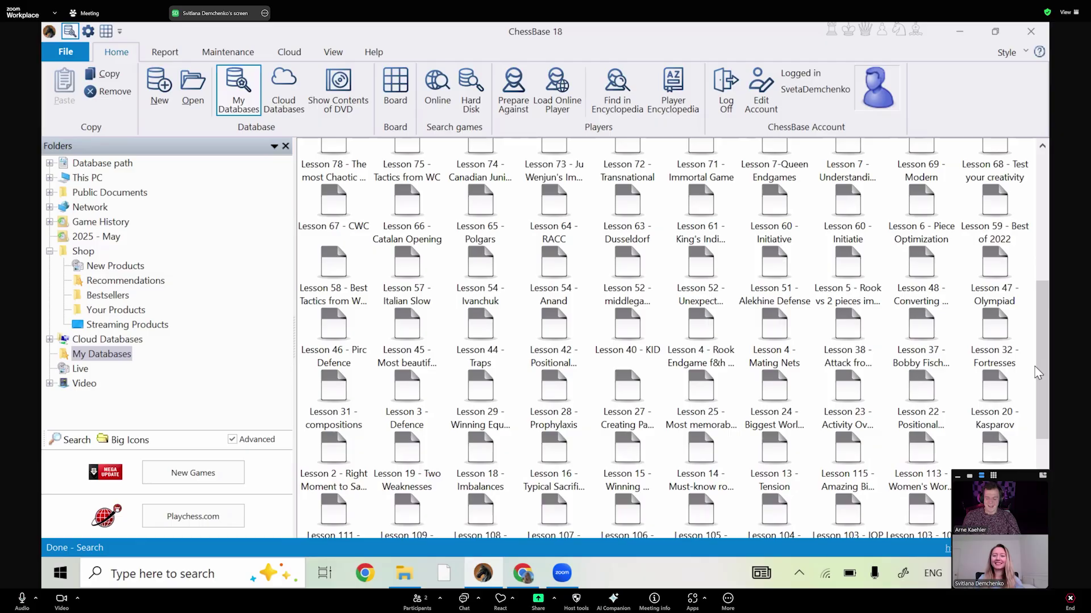